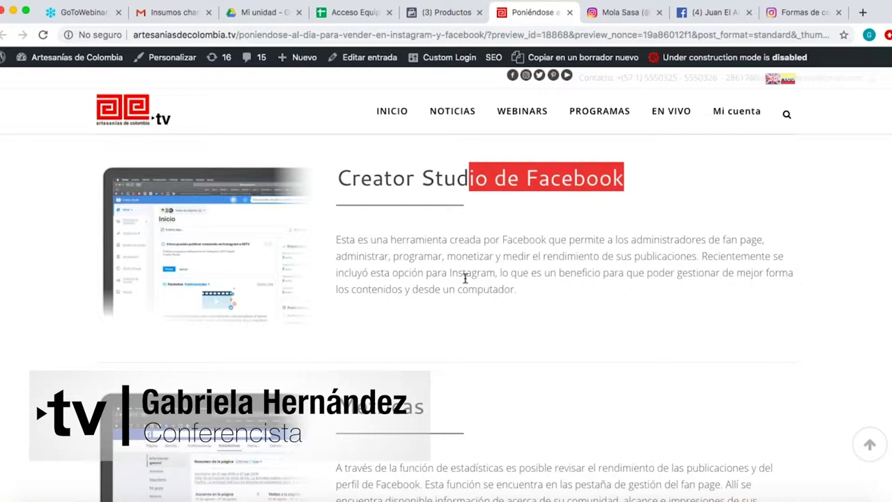
# Step: Switch to the artisan's Facebook page, open Creator Studio for it and view the available types of new publication
pyautogui.click(702, 18)
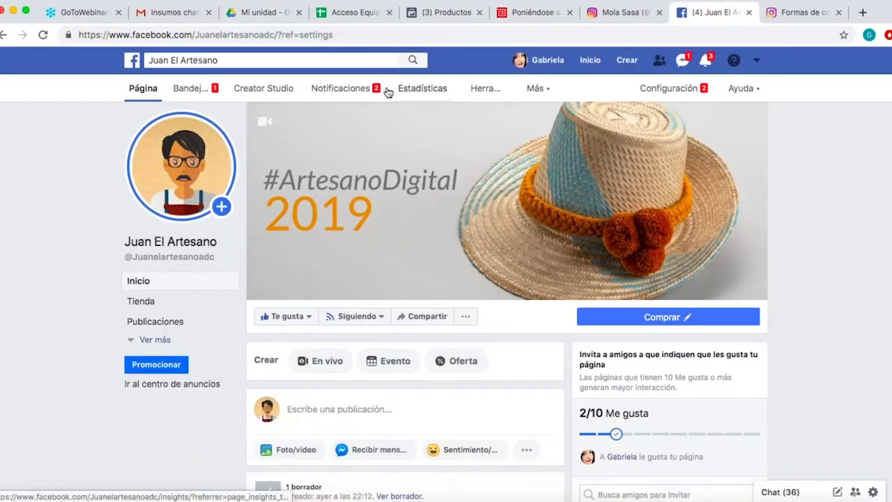
pyautogui.click(244, 91)
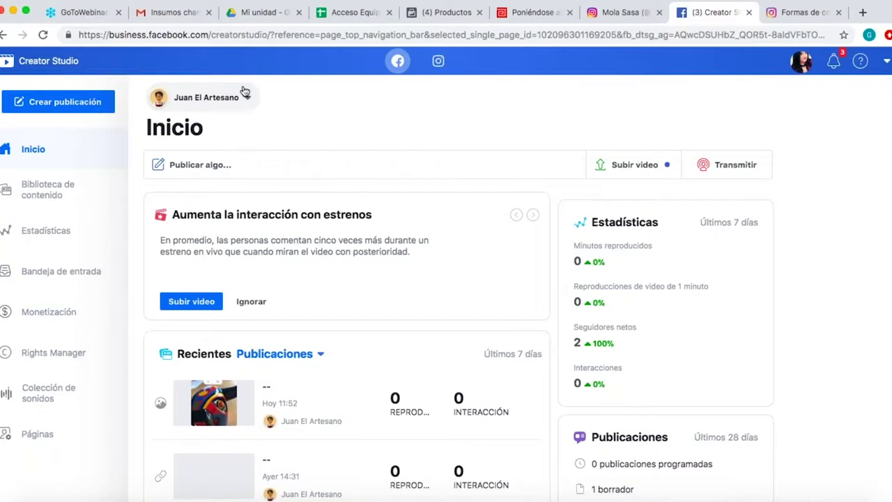
pyautogui.click(26, 105)
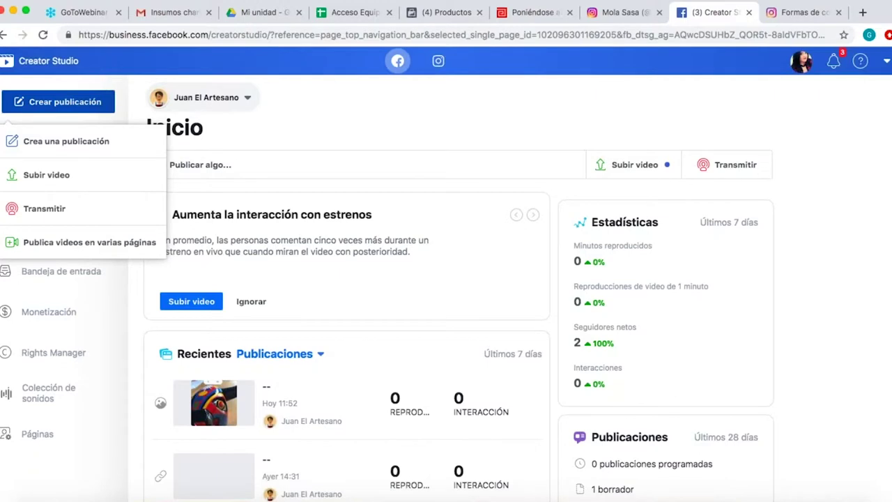
pyautogui.click(311, 103)
# Step: Examine the Creator Studio home page's recent posts, seven-day statistics and publication summary
pyautogui.scroll(-3, 312, 103)
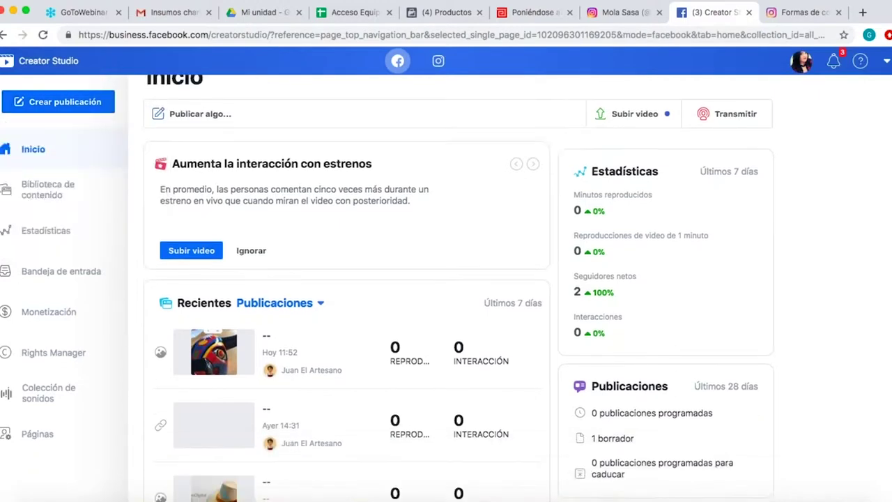
pyautogui.scroll(1, 457, 289)
pyautogui.scroll(-3, 458, 289)
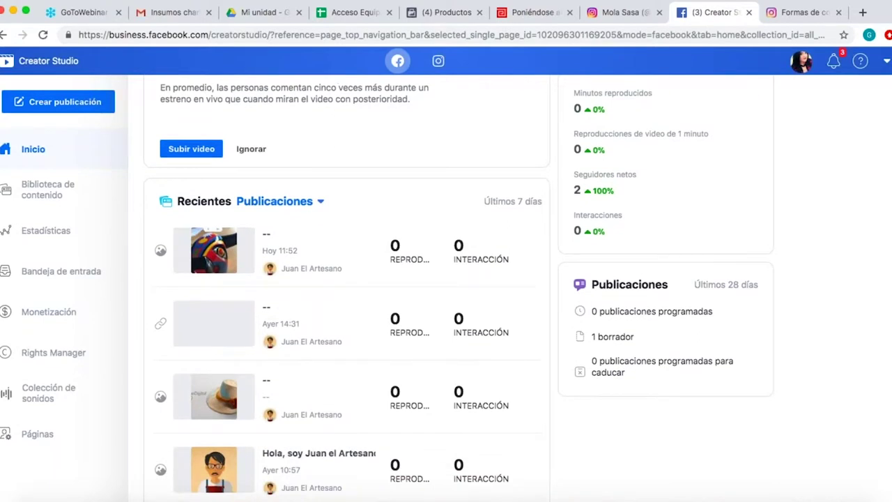
pyautogui.scroll(-8, 458, 287)
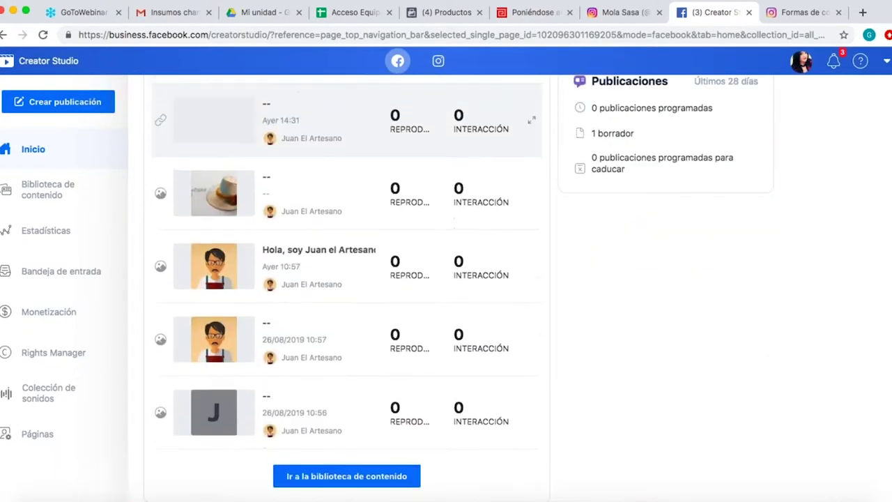
pyautogui.scroll(8, 458, 287)
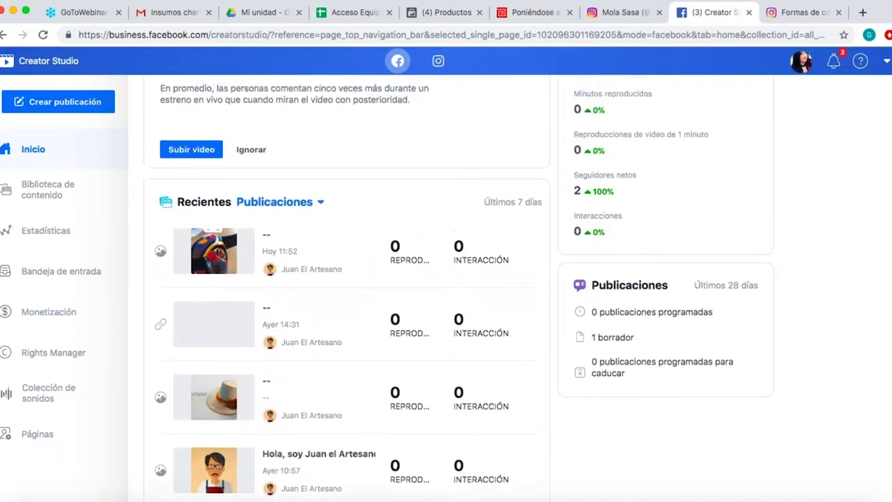
pyautogui.scroll(6, 459, 287)
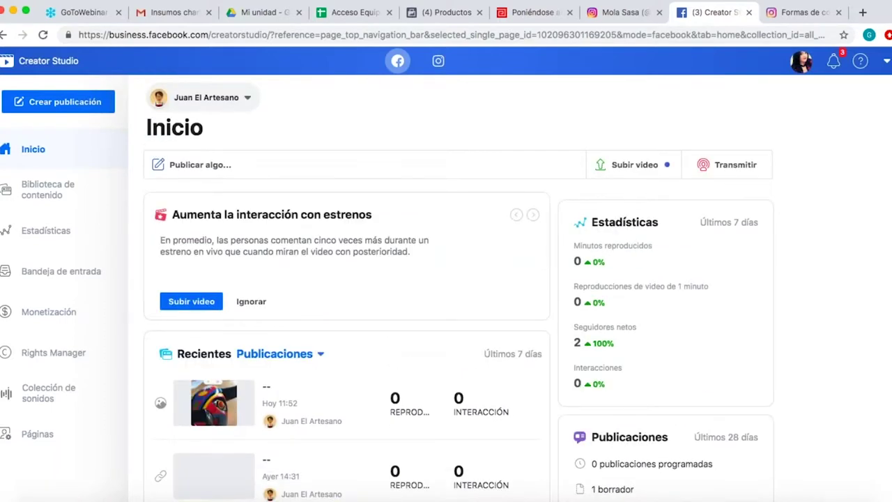
pyautogui.scroll(-1, 459, 287)
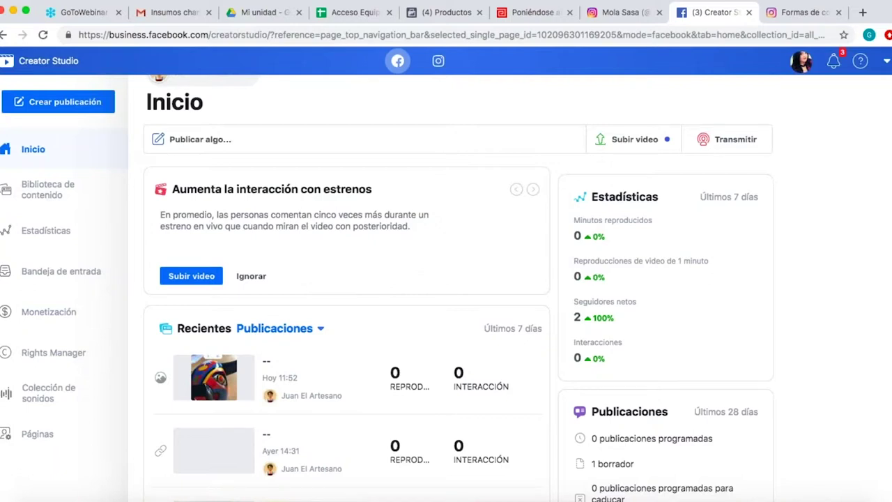
pyautogui.scroll(-2, 459, 288)
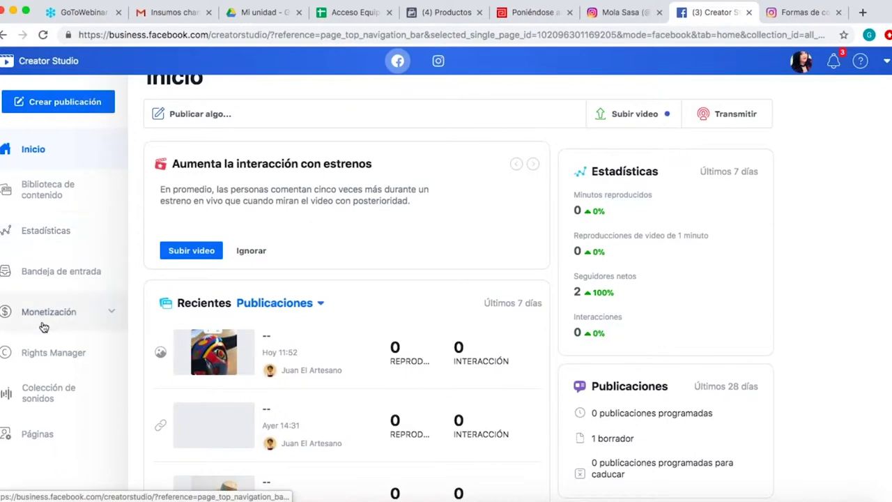
# Step: Browse the page's inbox, performance statistics and content library of publications in Creator Studio
pyautogui.click(40, 284)
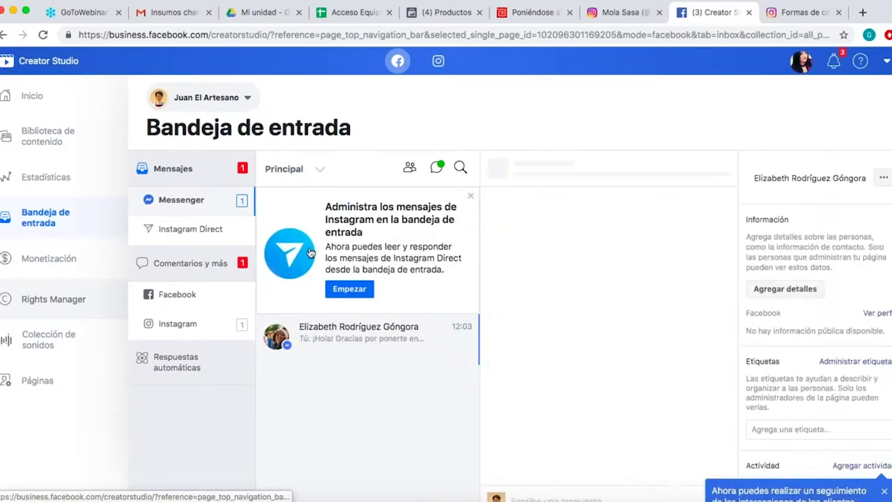
pyautogui.click(31, 185)
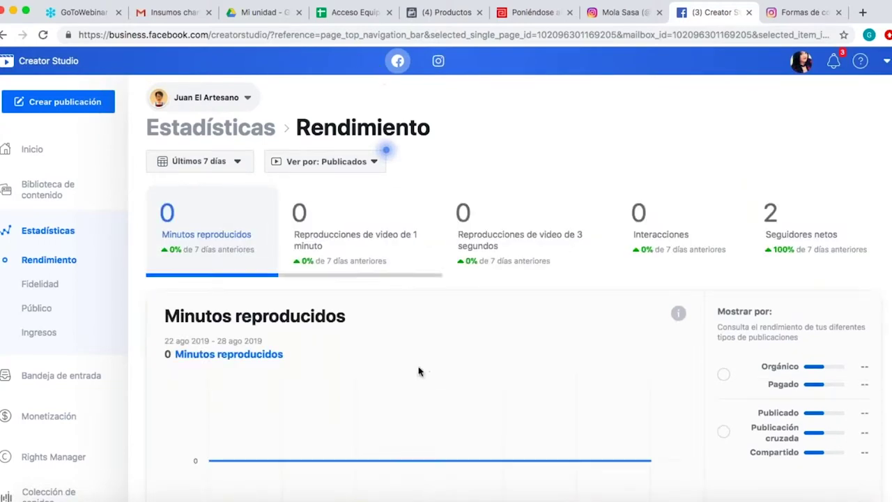
pyautogui.click(55, 195)
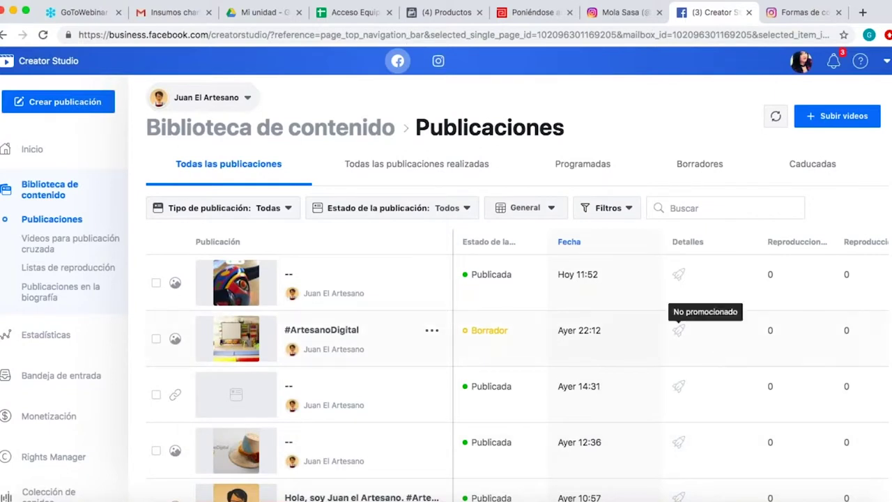
# Step: Inspect the publishing options of a new Facebook post, including scheduling and saving as a draft, and discard the post
pyautogui.click(26, 151)
pyautogui.click(64, 104)
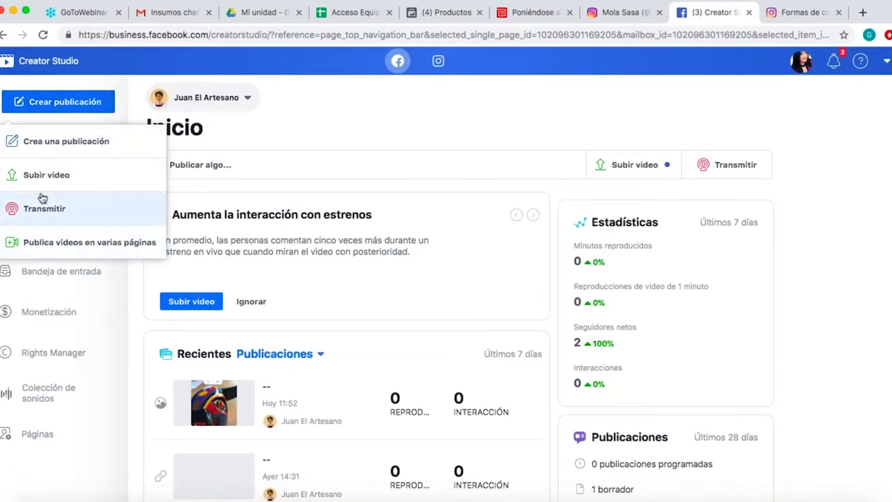
pyautogui.click(49, 142)
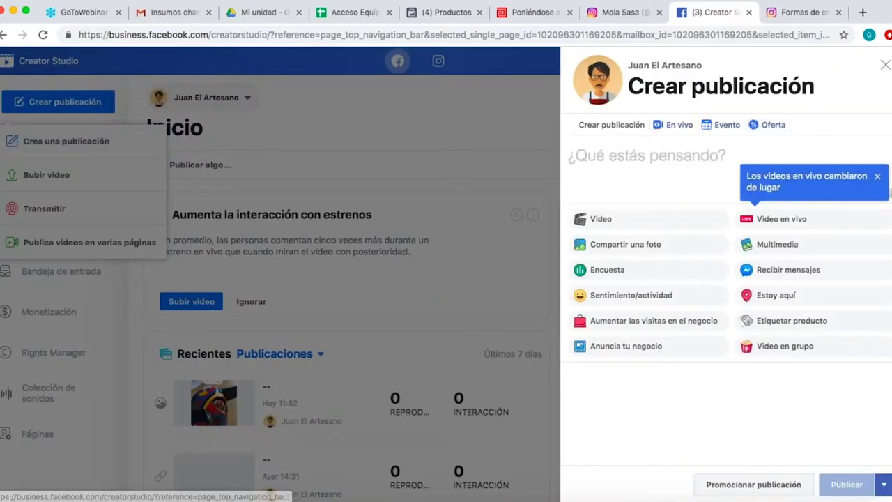
pyautogui.click(884, 483)
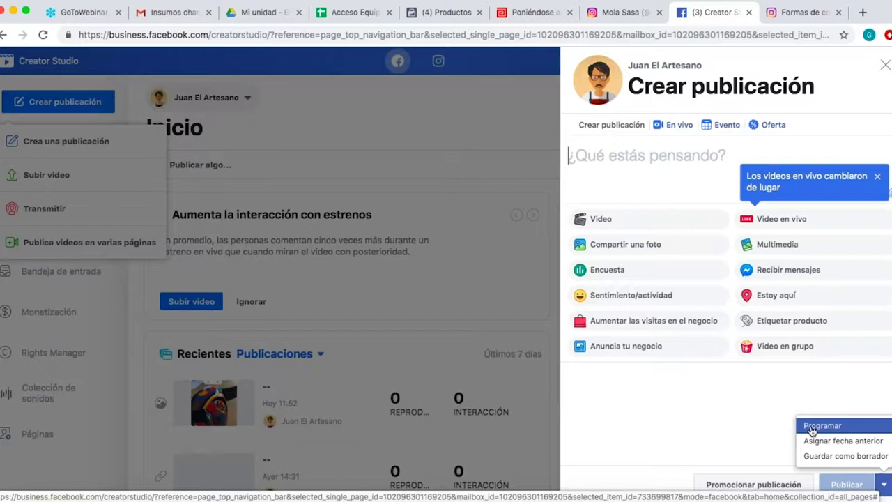
pyautogui.click(445, 129)
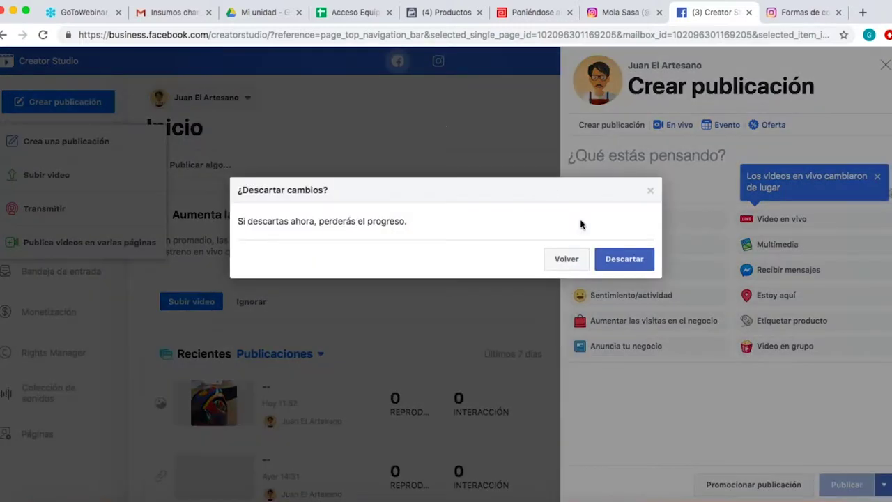
pyautogui.click(566, 259)
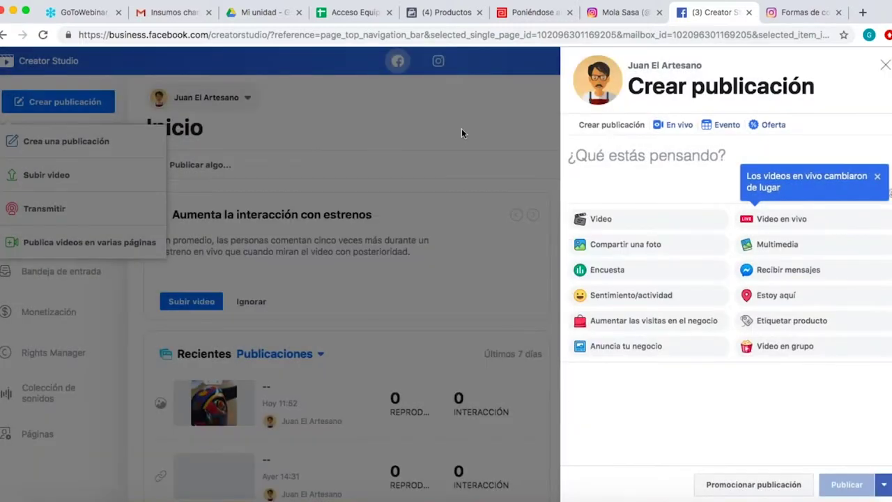
pyautogui.click(461, 131)
pyautogui.click(622, 256)
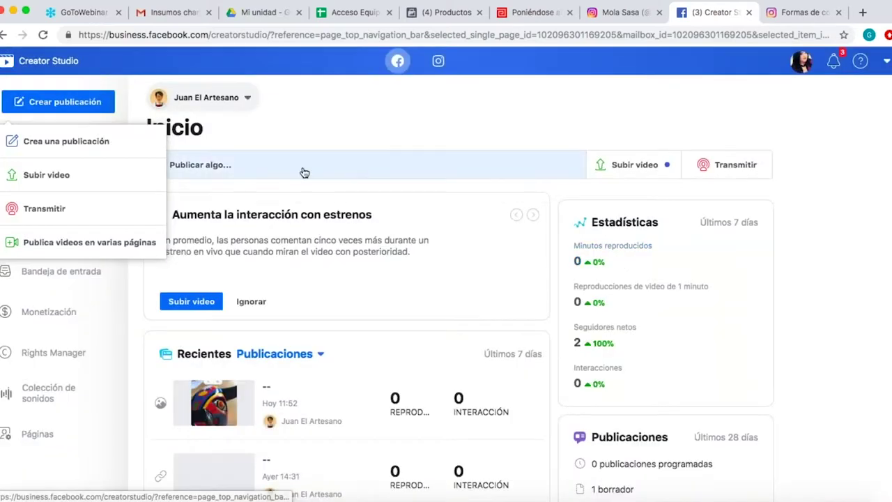
pyautogui.click(411, 110)
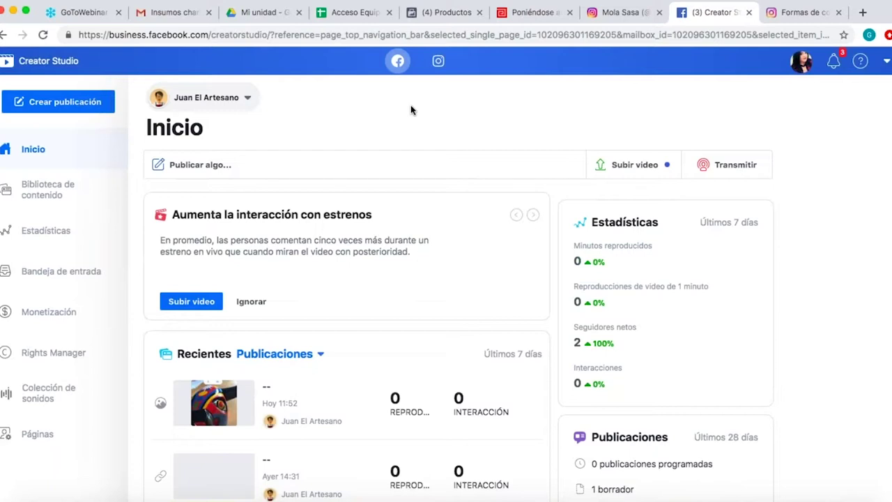
# Step: Switch Creator Studio to Instagram and start a new feed post for the artisan's account
pyautogui.click(438, 62)
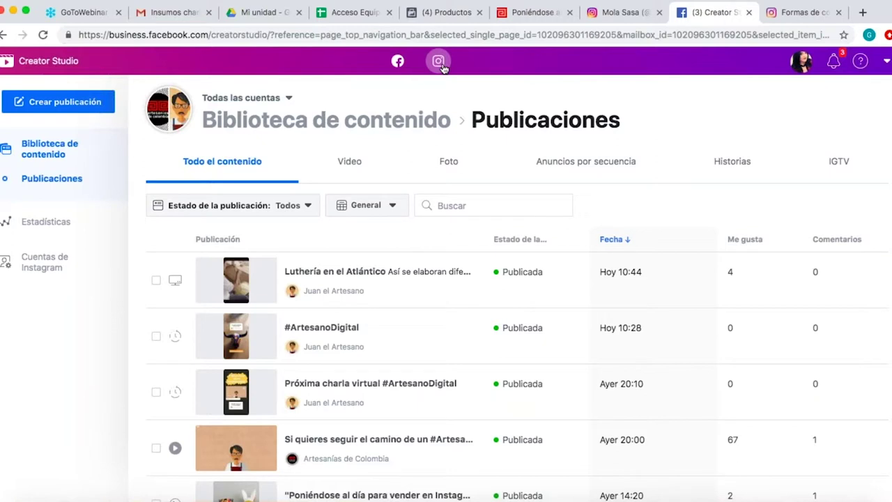
pyautogui.click(34, 109)
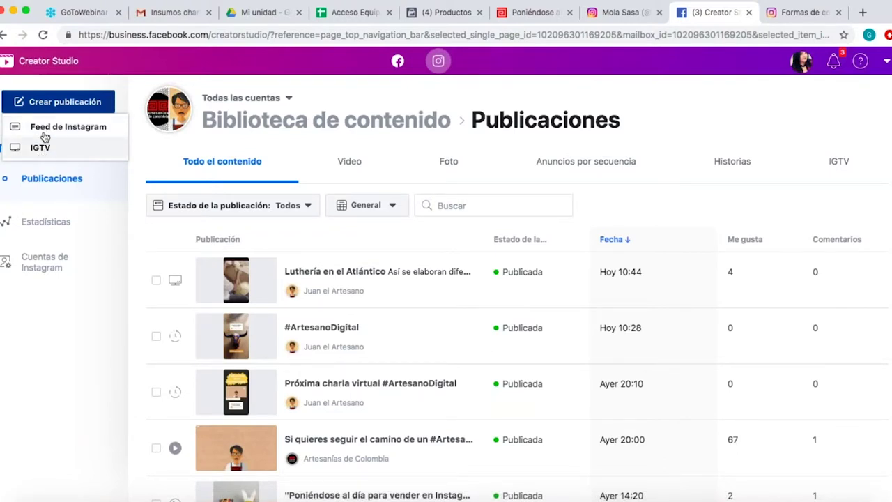
pyautogui.click(52, 131)
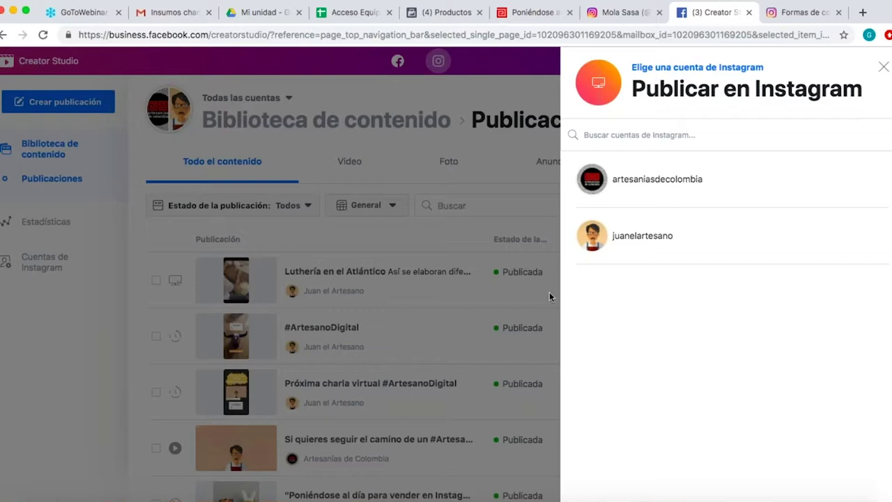
pyautogui.click(622, 240)
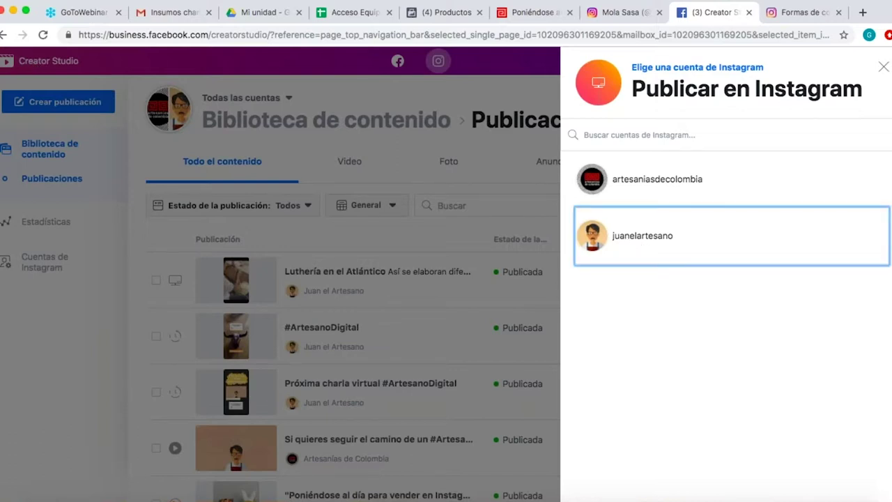
pyautogui.click(404, 202)
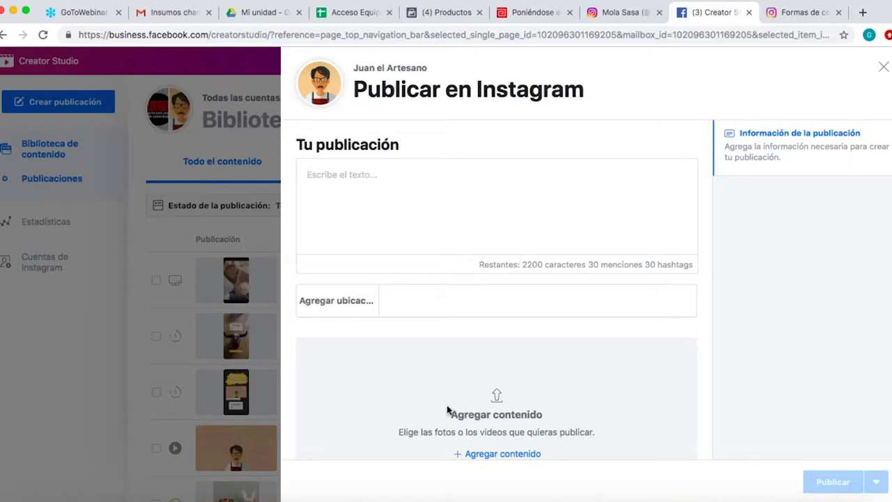
# Step: Add the image Cestería.jpg from the insumoscharla folder as the Instagram post's content
pyautogui.scroll(-3, 448, 410)
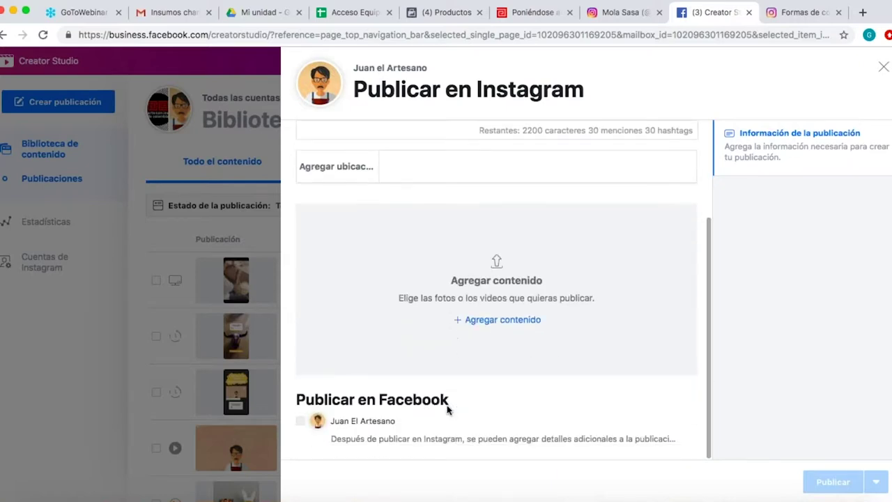
pyautogui.scroll(3, 447, 410)
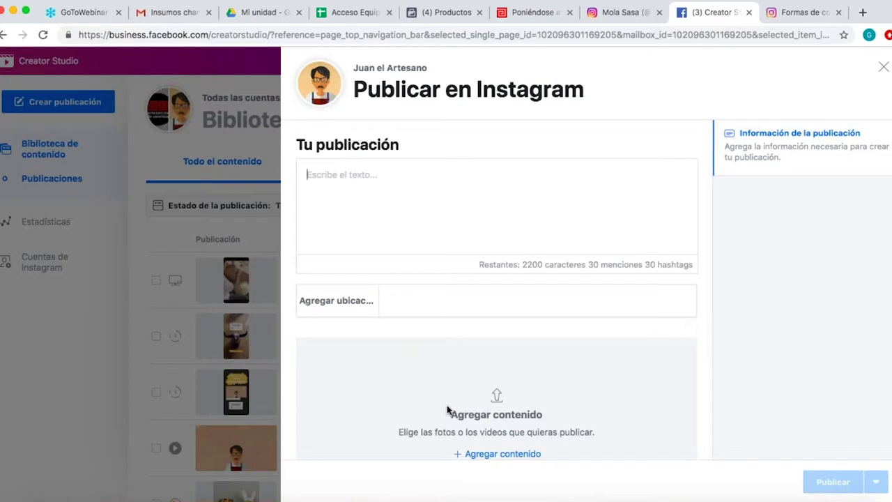
pyautogui.scroll(-2, 447, 409)
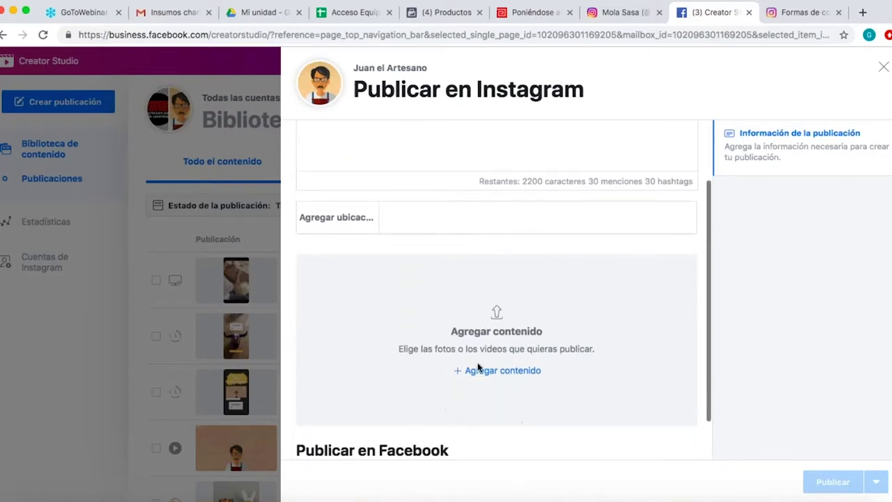
pyautogui.scroll(-1, 478, 379)
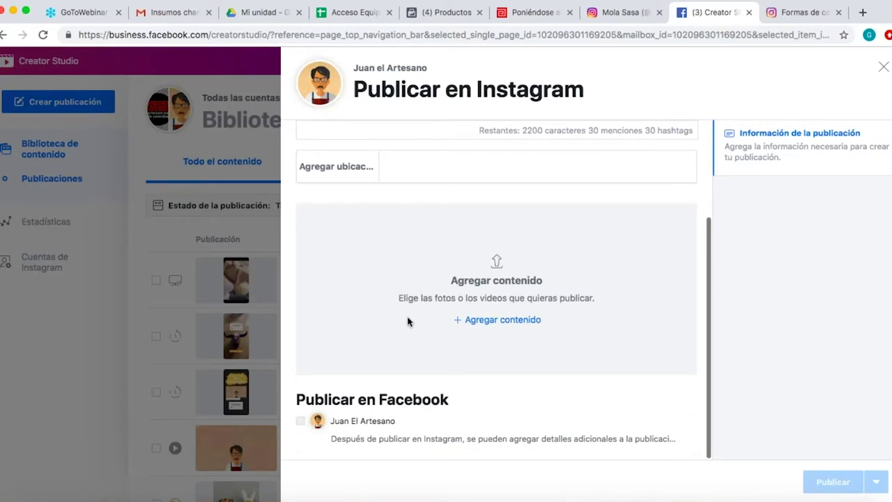
pyautogui.scroll(-1, 409, 321)
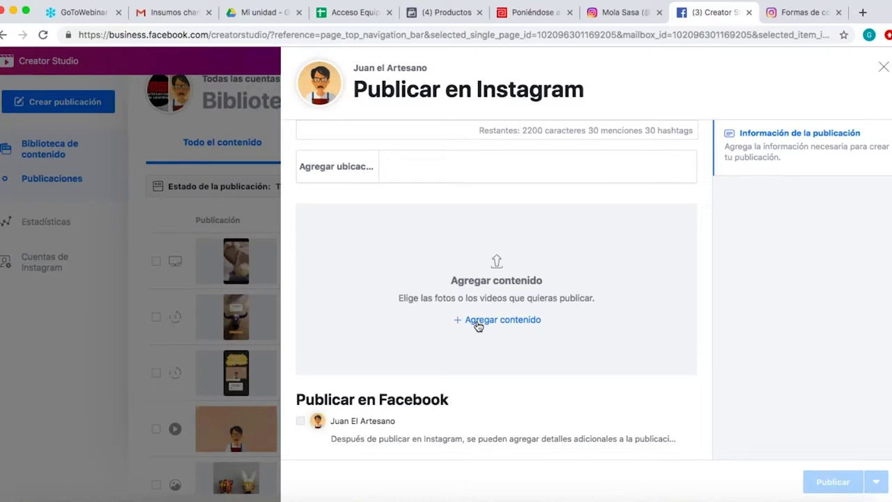
pyautogui.click(478, 322)
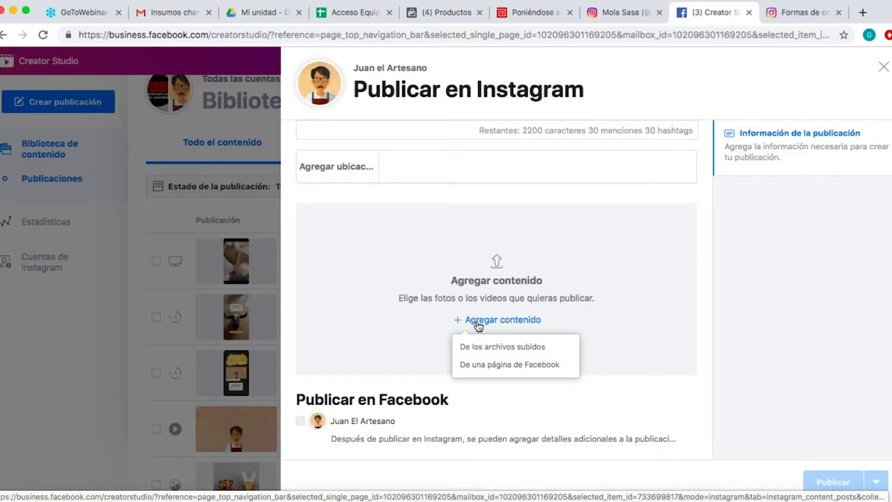
pyautogui.click(472, 351)
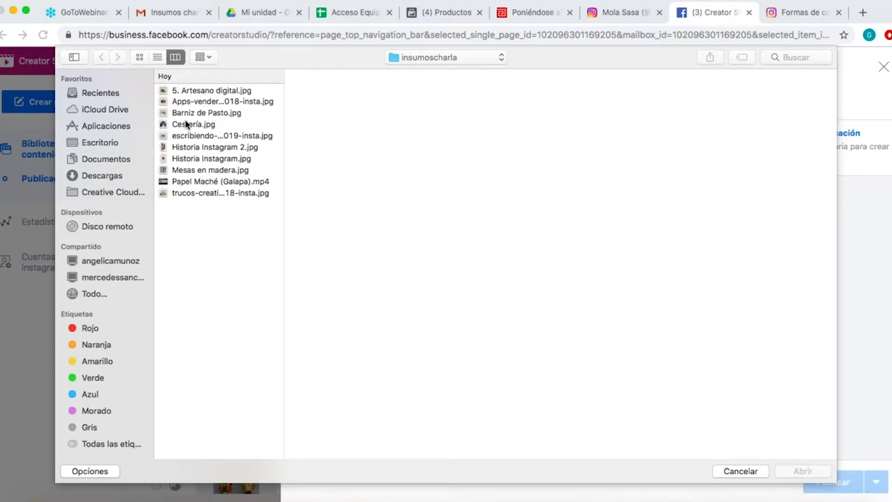
pyautogui.click(184, 128)
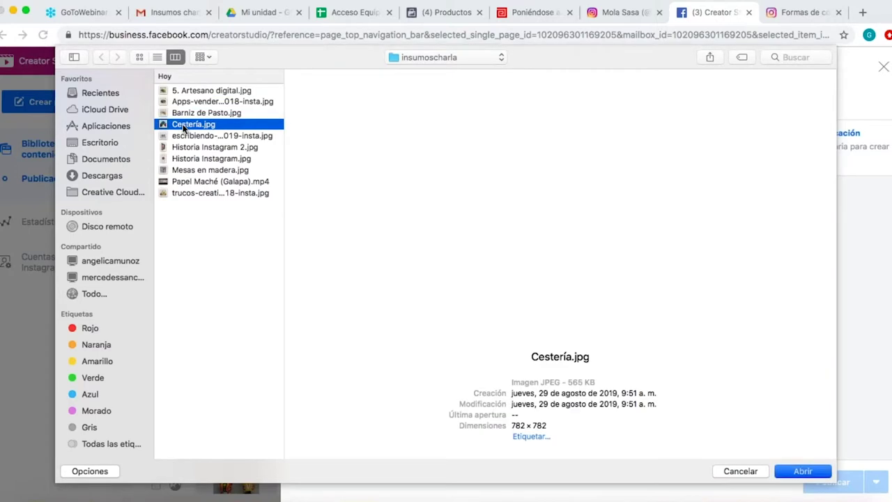
pyautogui.doubleClick(184, 128)
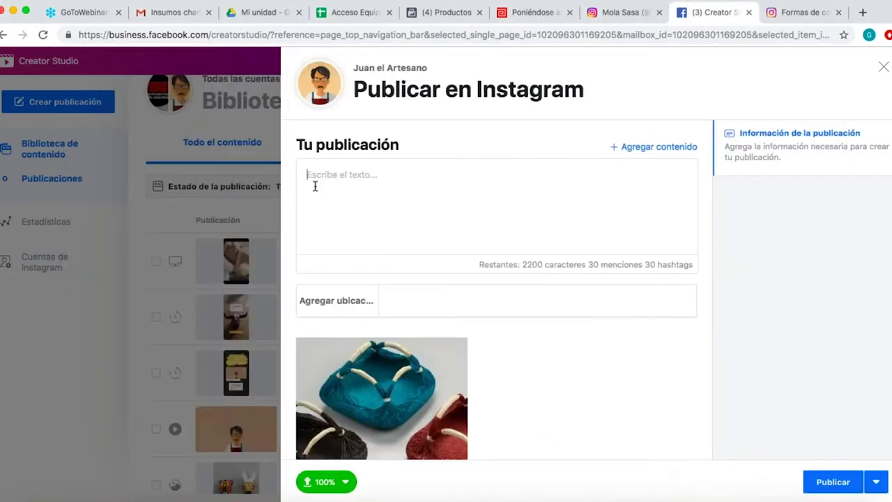
# Step: Write the caption "Artesano digital en proceso" for the Instagram post
pyautogui.press('BackSpace')
pyautogui.press('super+2')
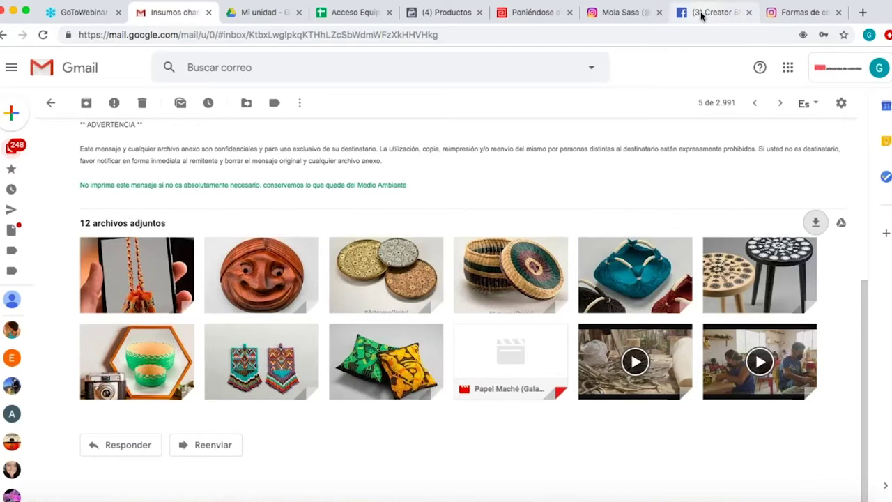
pyautogui.click(700, 11)
pyautogui.write('Artesano digital en proceso')
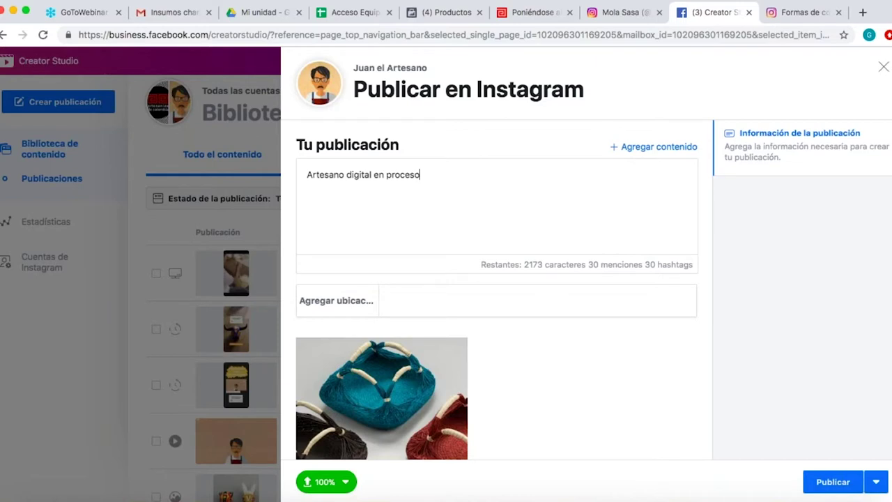
# Step: Schedule the Instagram post for 29/8/2019 at 20:15 instead of publishing it immediately
pyautogui.scroll(-3, 496, 291)
pyautogui.scroll(-1, 496, 291)
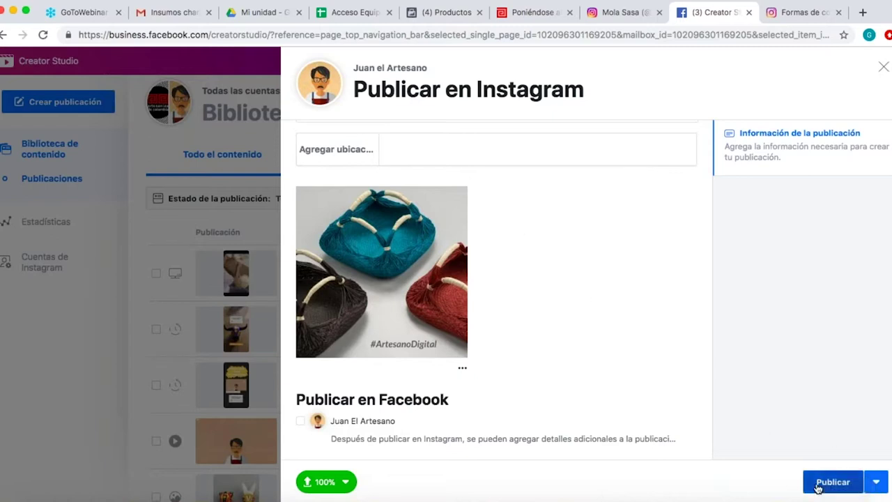
pyautogui.click(875, 481)
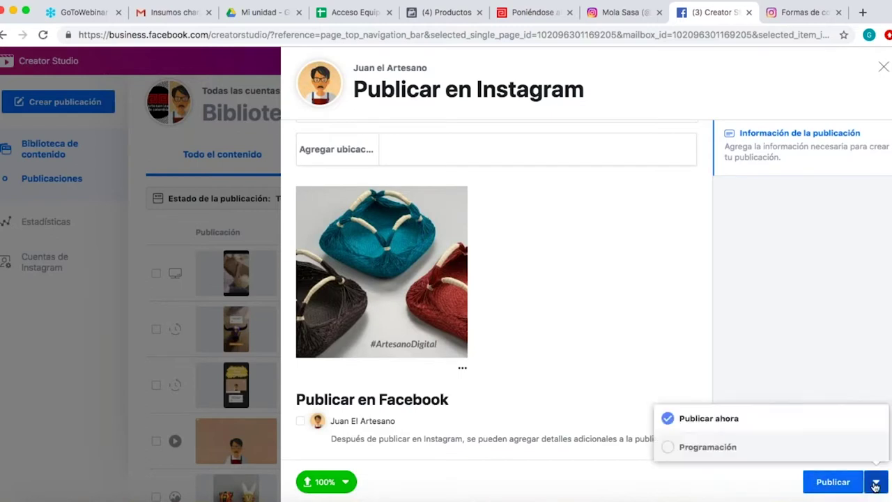
pyautogui.click(670, 448)
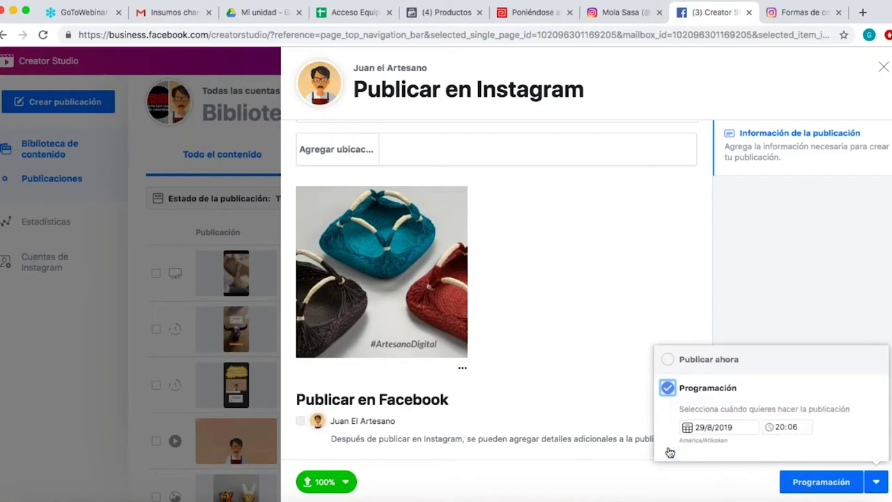
pyautogui.click(699, 426)
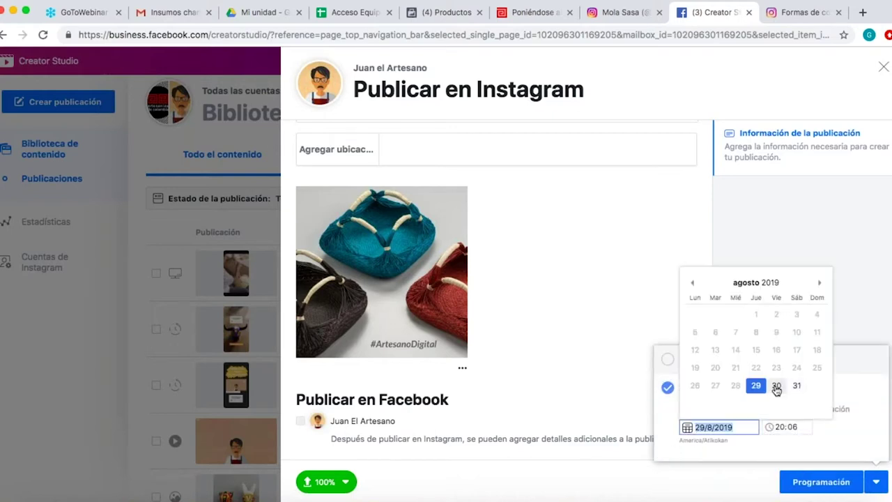
pyautogui.click(776, 386)
pyautogui.click(714, 427)
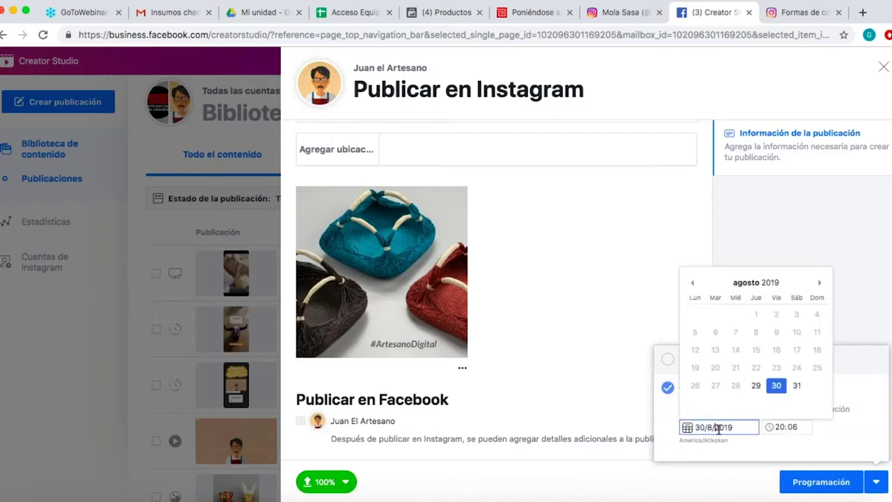
pyautogui.click(755, 385)
pyautogui.click(793, 428)
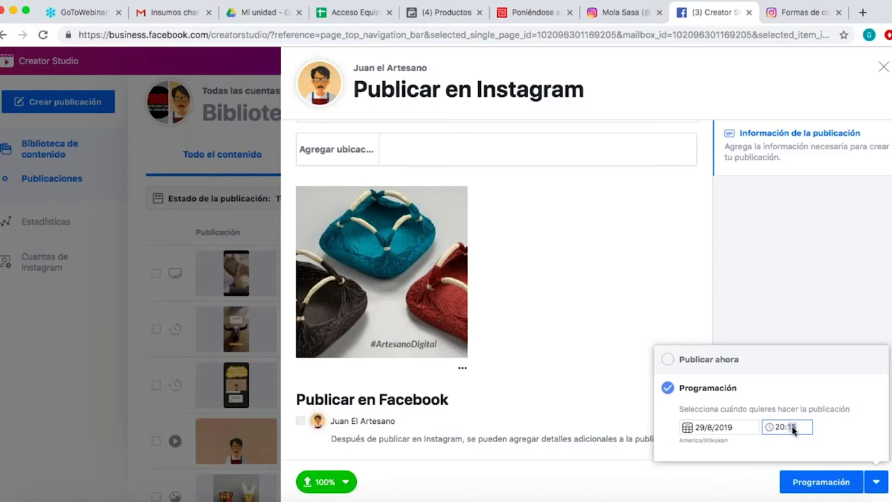
pyautogui.click(800, 482)
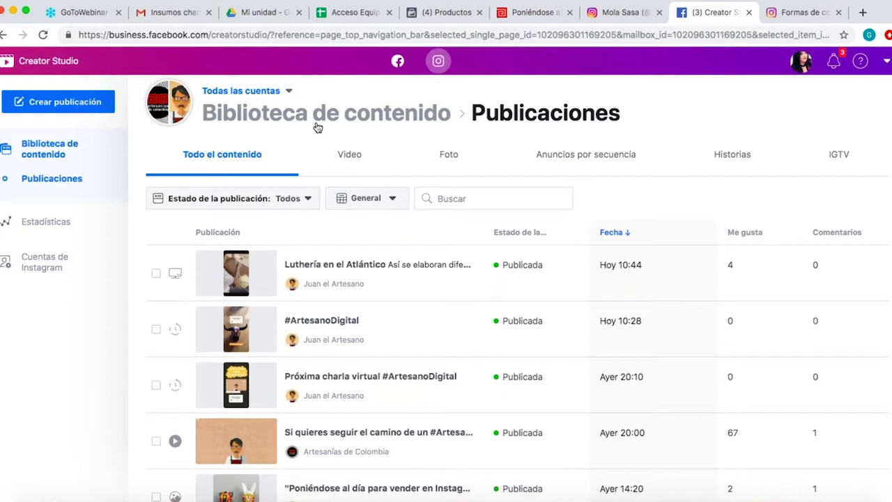
# Step: Filter the Instagram content library by the publication status Programada
pyautogui.click(303, 200)
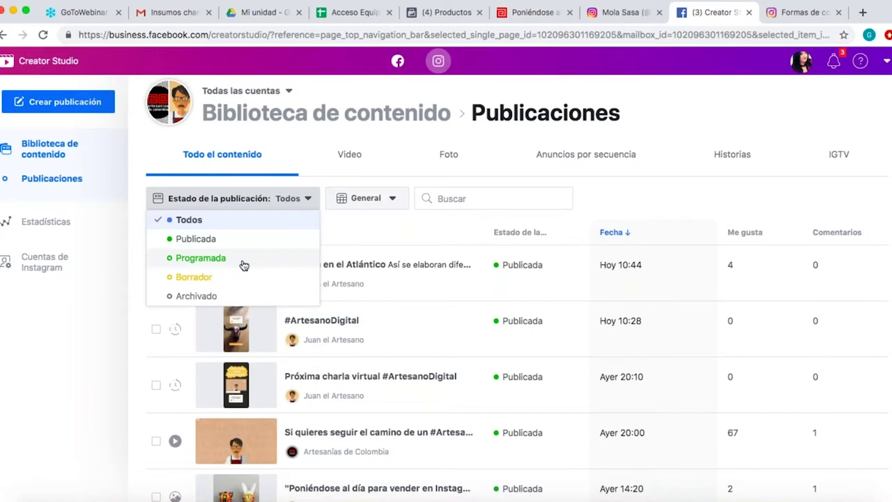
pyautogui.click(244, 259)
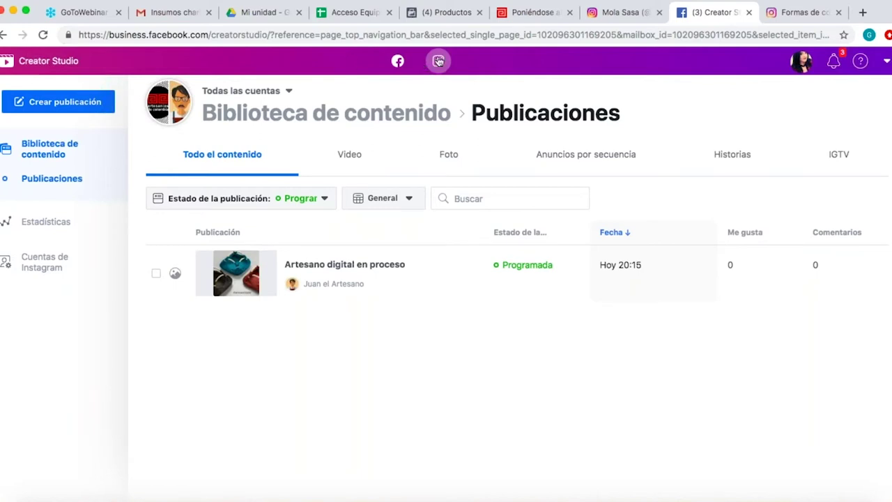
# Step: Switch to the artesaniasdecolombia.tv article and review the tips under "Consejos útiles para mantenerse activo en estas redes sociales"
pyautogui.press('super+6')
pyautogui.scroll(-8, 431, 346)
pyautogui.scroll(2, 431, 345)
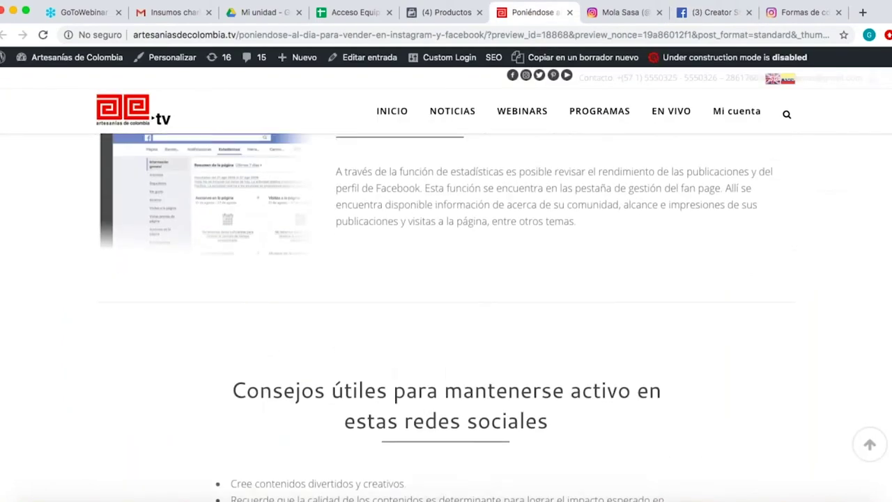
pyautogui.scroll(-5, 430, 345)
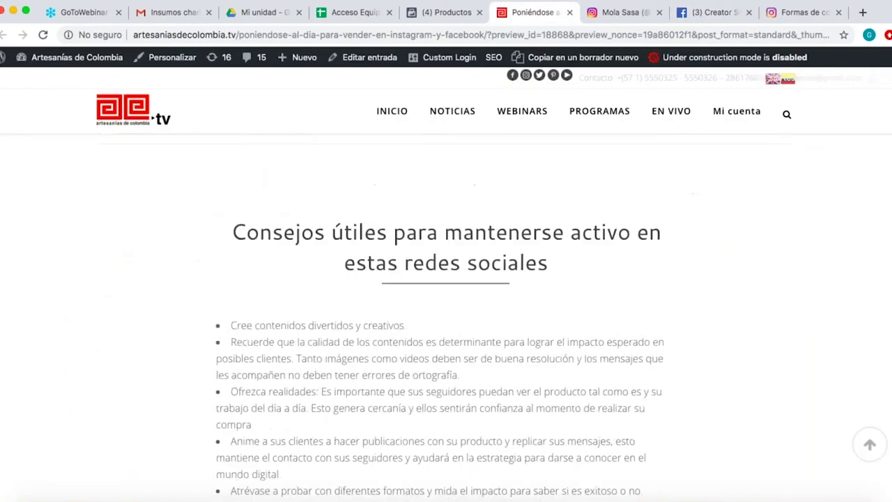
pyautogui.scroll(-1, 440, 334)
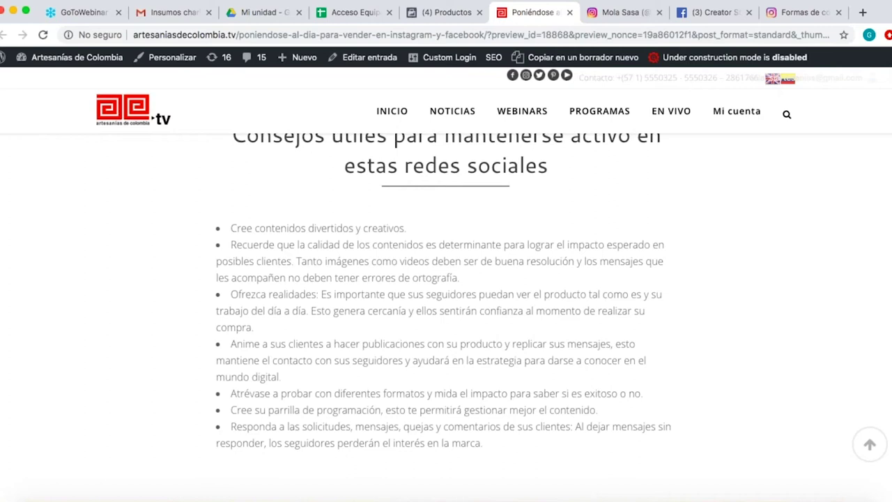
pyautogui.scroll(-2, 445, 314)
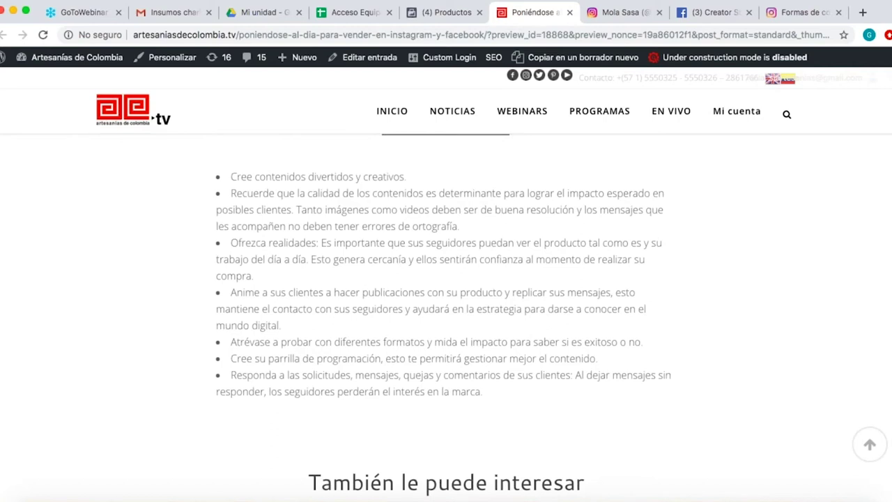
pyautogui.doubleClick(305, 241)
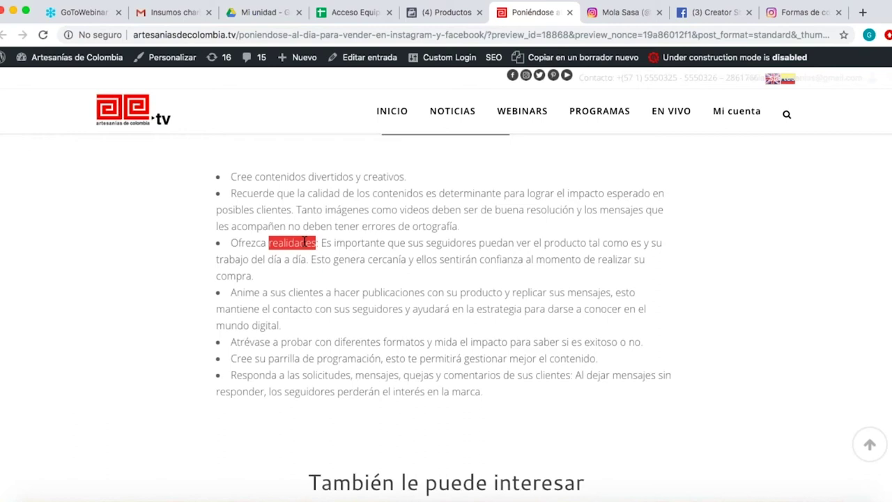
pyautogui.doubleClick(234, 293)
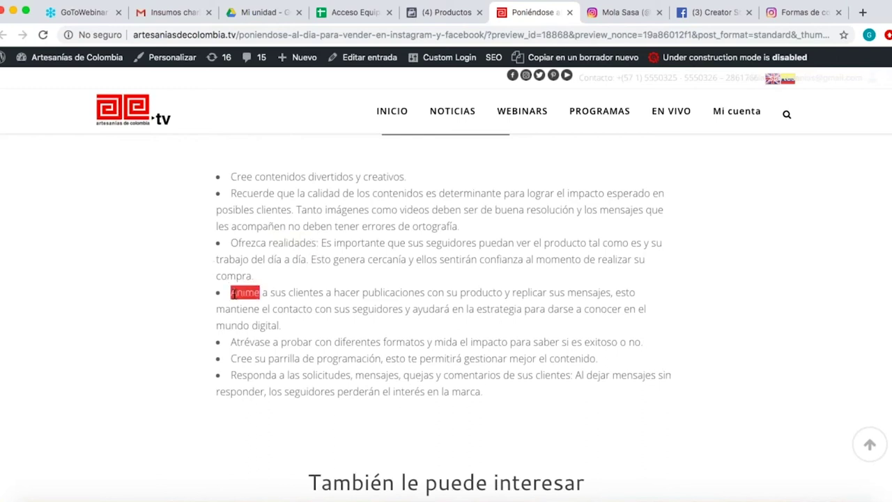
pyautogui.click(234, 293)
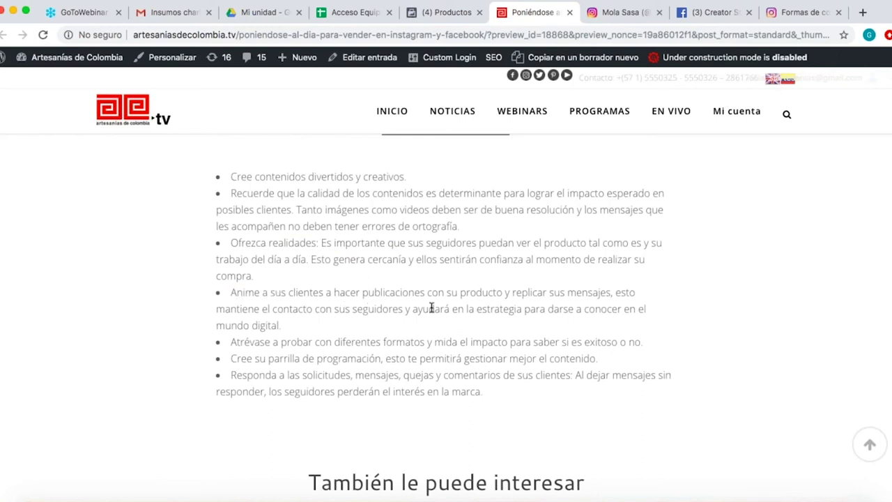
pyautogui.doubleClick(384, 293)
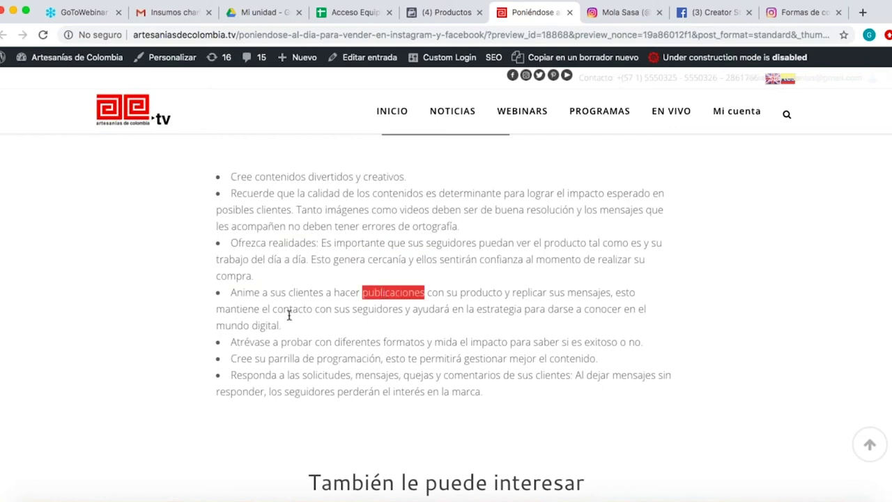
pyautogui.doubleClick(246, 344)
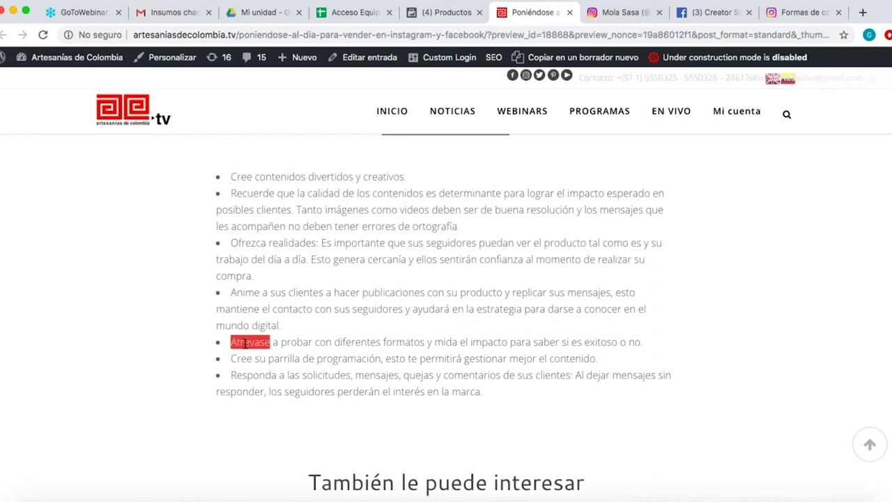